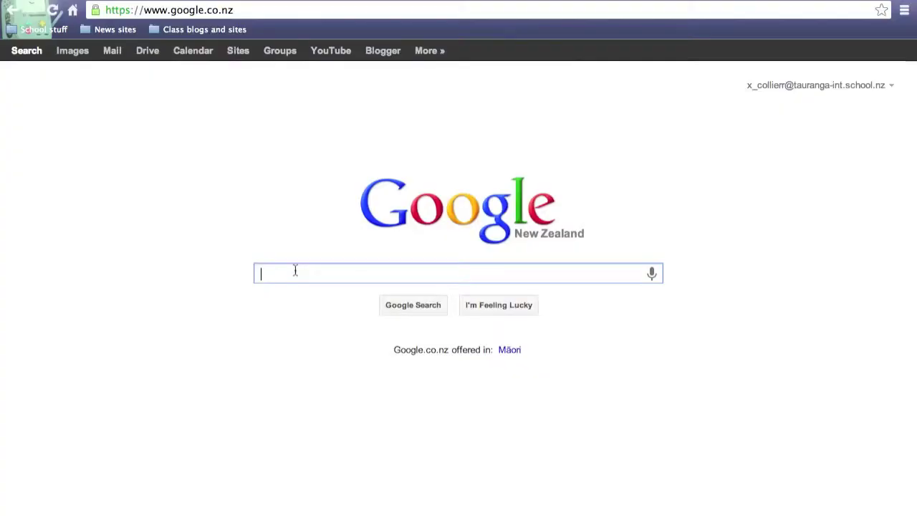
Search Google for 'Mydeco' to reach the Mydeco 3D room planner
text(M)
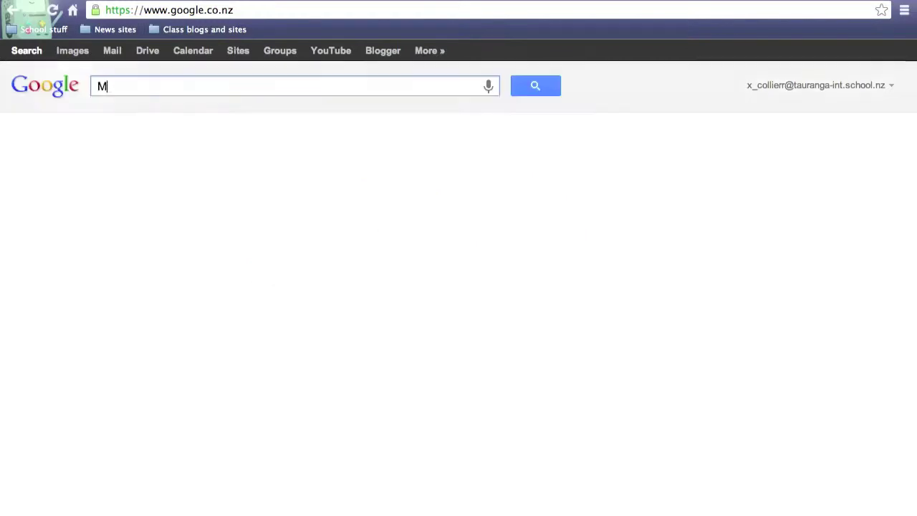
text(ydeco)
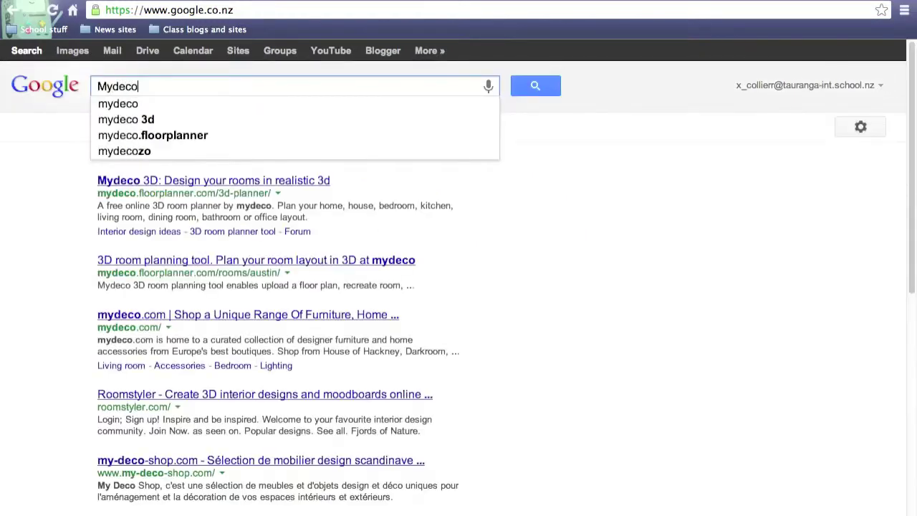
key(Return)
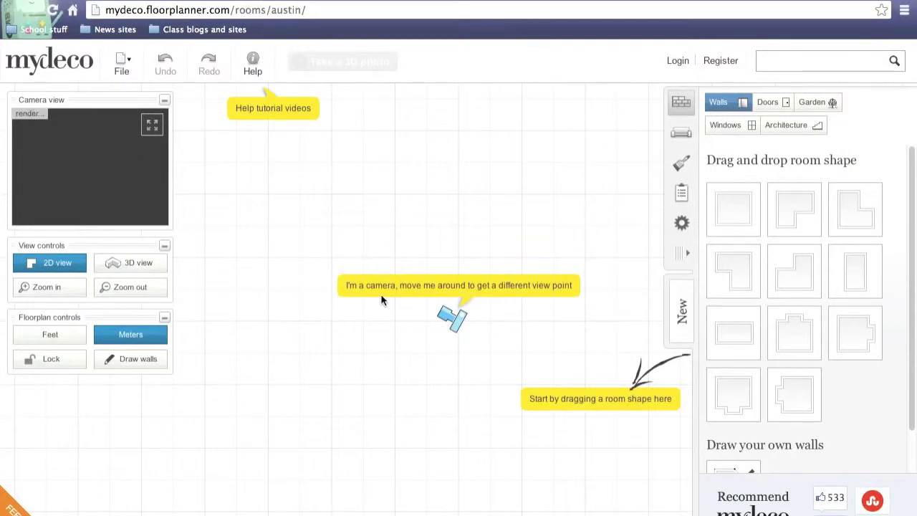
Open the Help menu and shift the camera marker slightly up on the grid
click(255, 69)
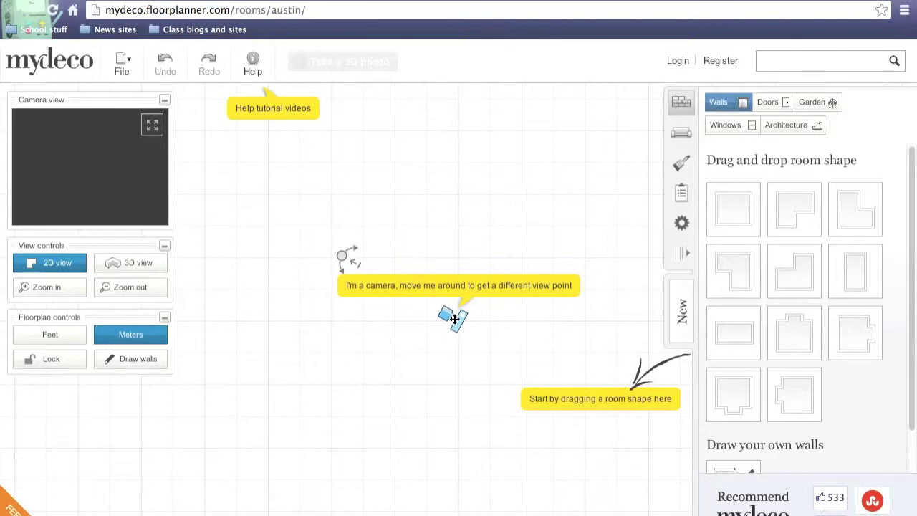
mouse_move(455, 318)
mouse_down()
mouse_move(443, 309)
mouse_move(465, 305)
mouse_move(460, 301)
mouse_up()
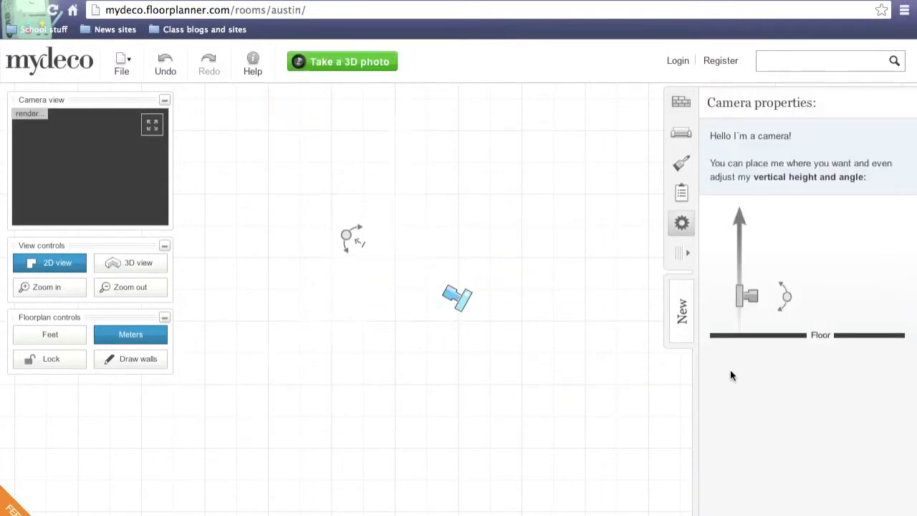
Bring up the room shapes and drag the right wall out to make a 6.00 m by 4.50 m room
click(687, 108)
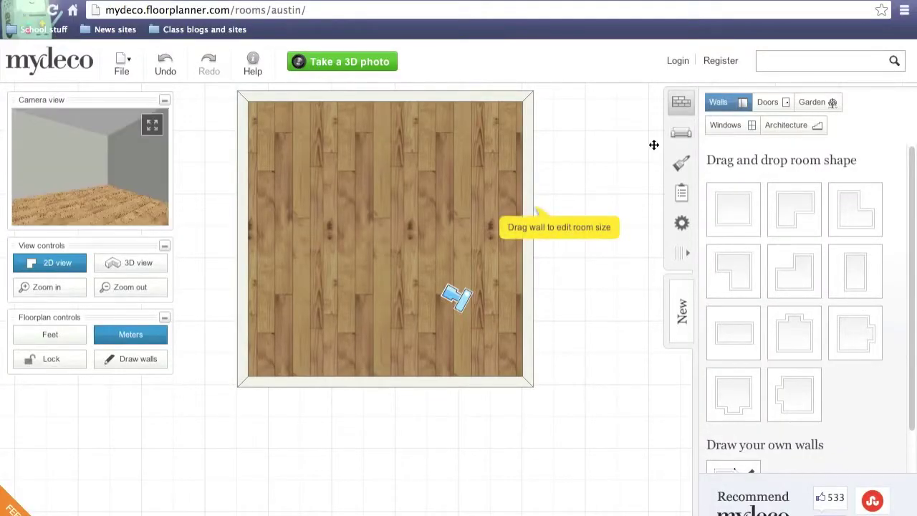
drag(530, 195, 624, 202)
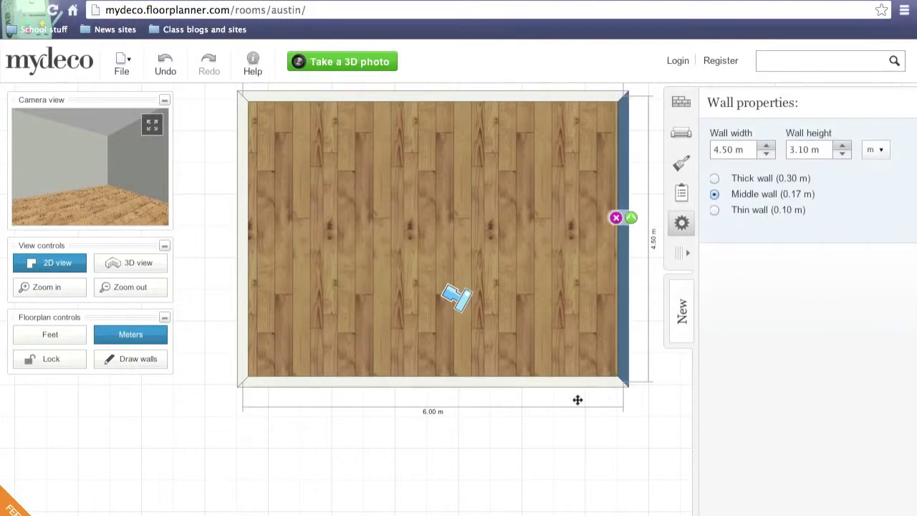
Finish the wall resize and place a 2.00 m by 0.50 m picture window on the left wall
drag(577, 399, 551, 370)
click(681, 105)
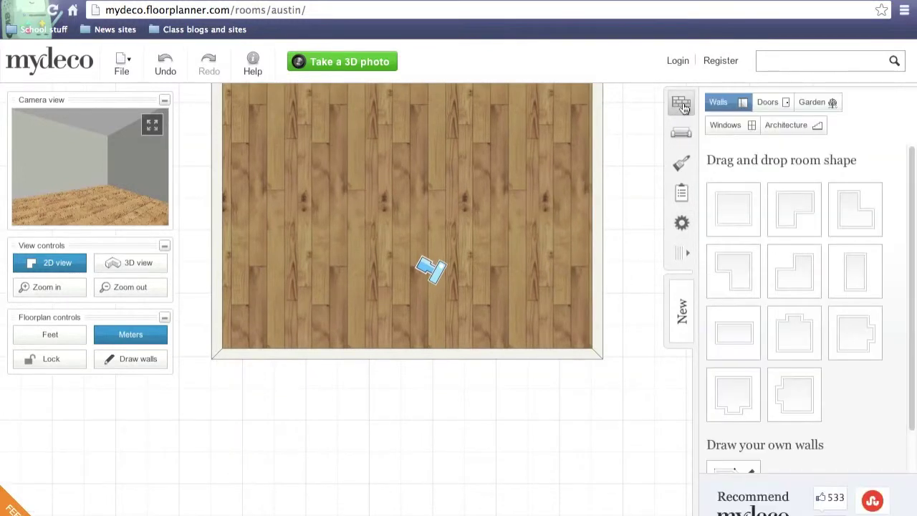
click(742, 126)
scroll(816, 363, down, 5)
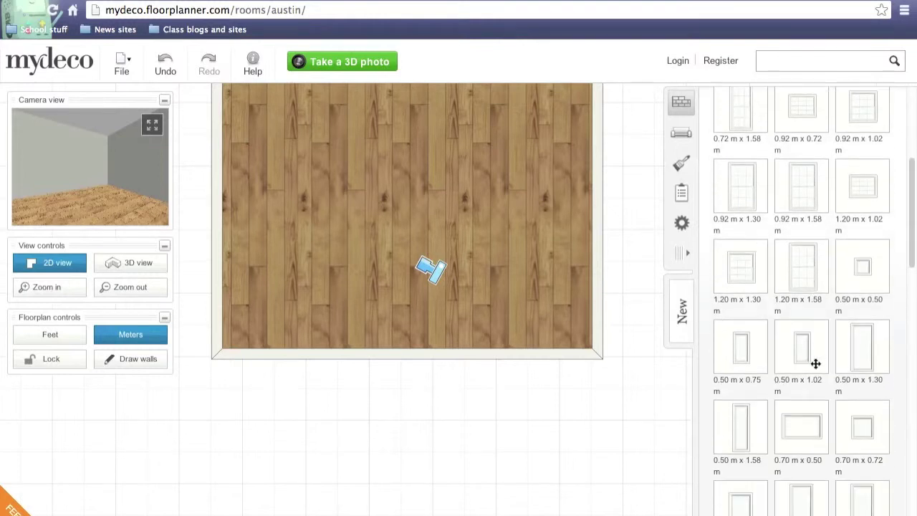
scroll(816, 372, down, 1)
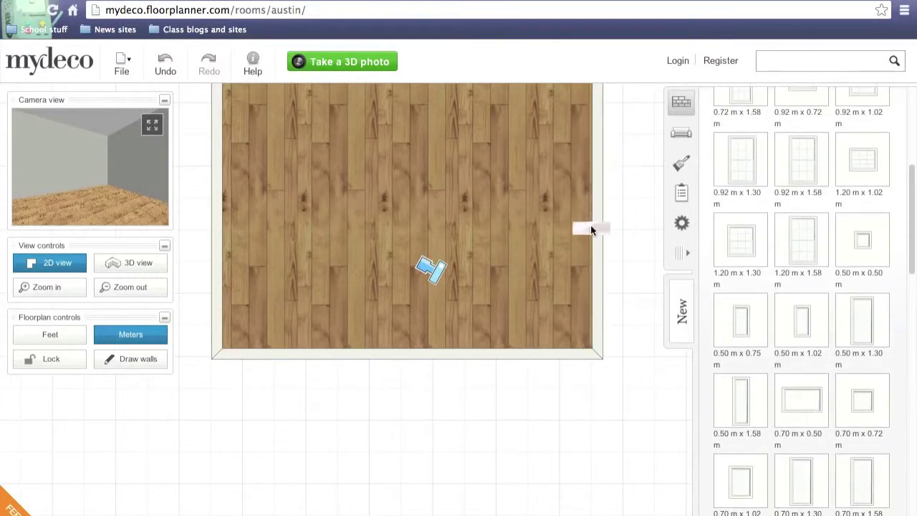
drag(600, 209, 216, 204)
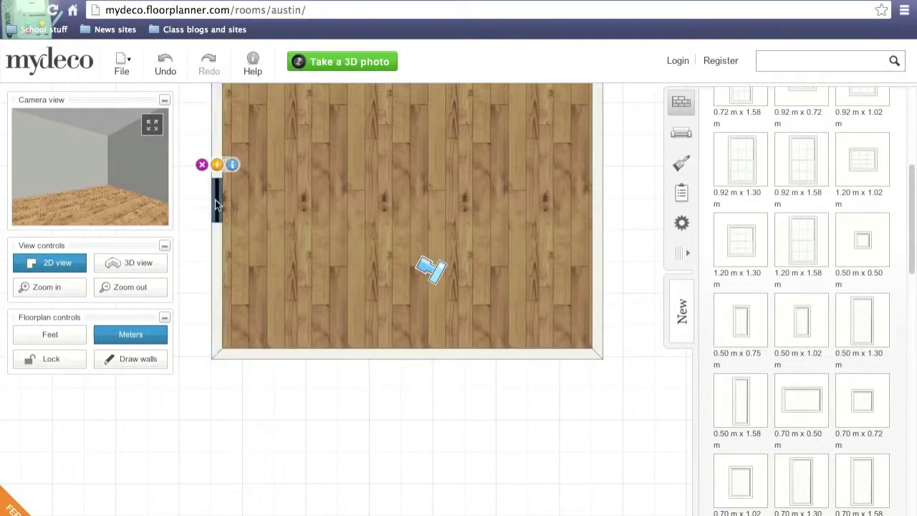
click(219, 209)
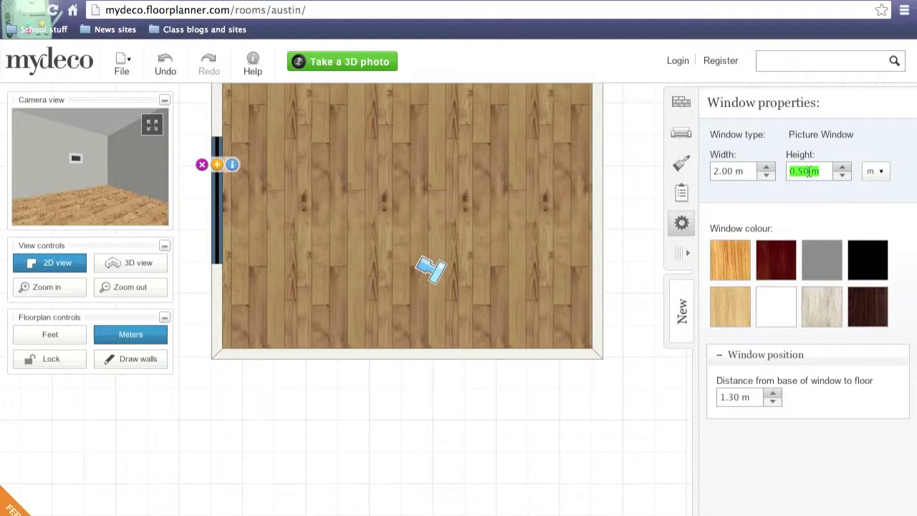
Deselect the window and browse Bedroom > Beds, checking the Toronto double bed's details
click(508, 152)
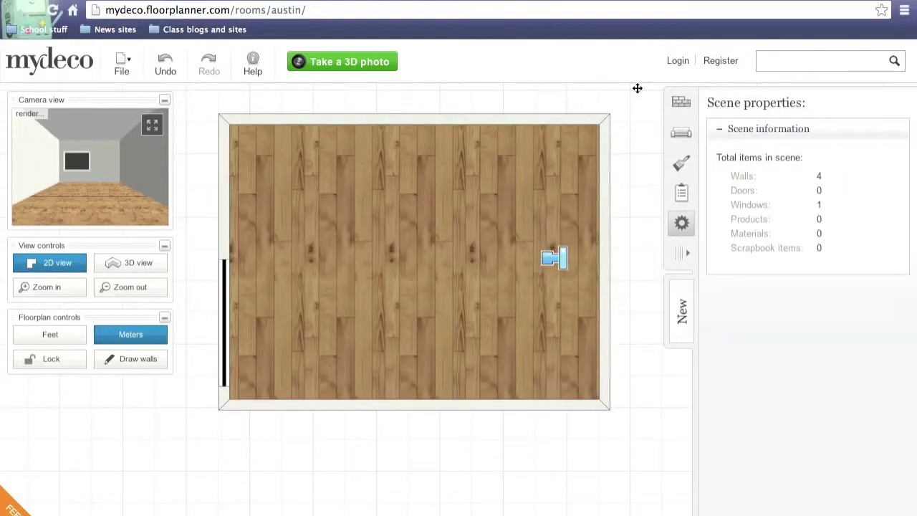
click(680, 135)
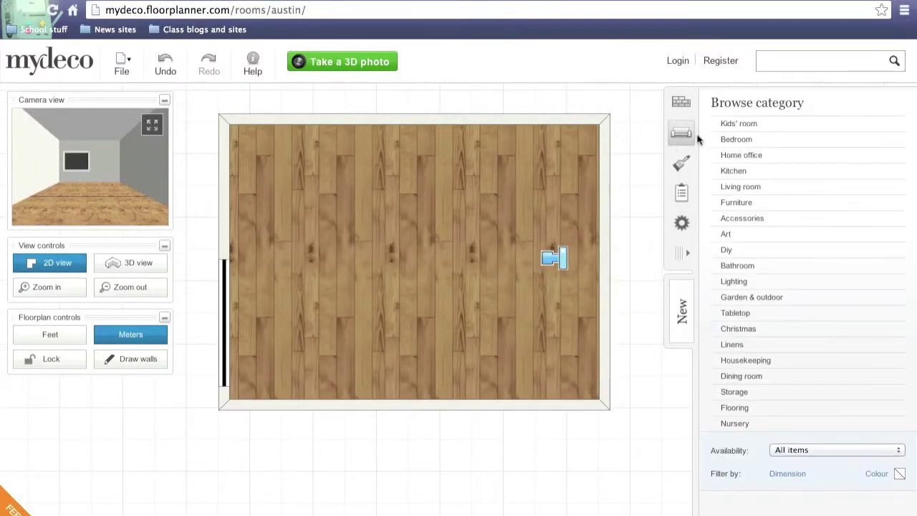
click(743, 145)
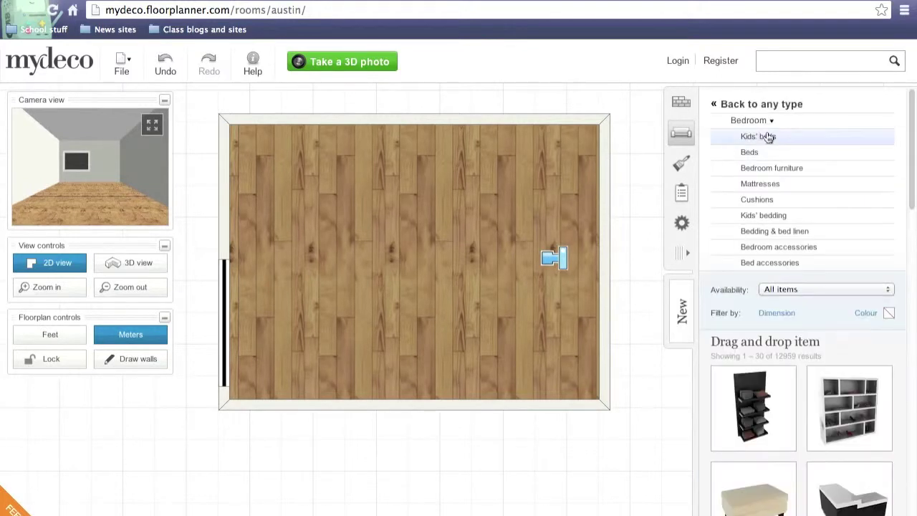
click(764, 154)
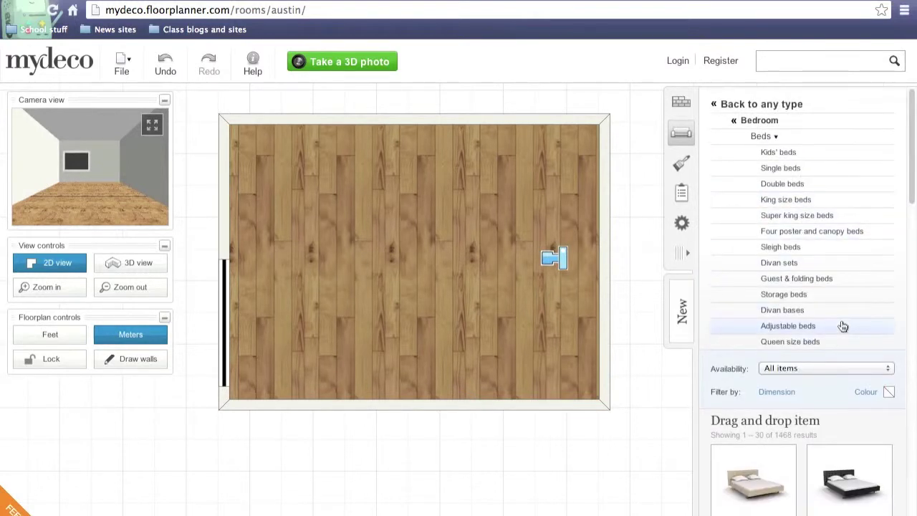
scroll(841, 322, down, 4)
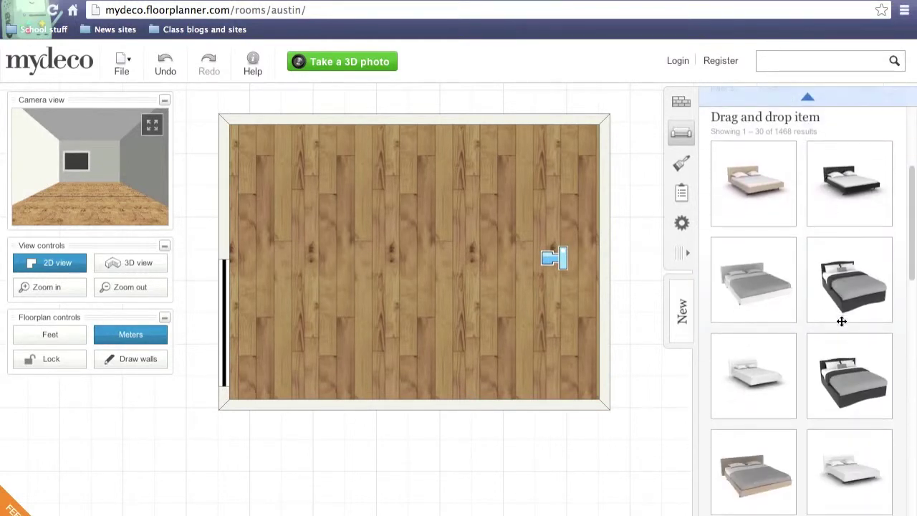
click(842, 320)
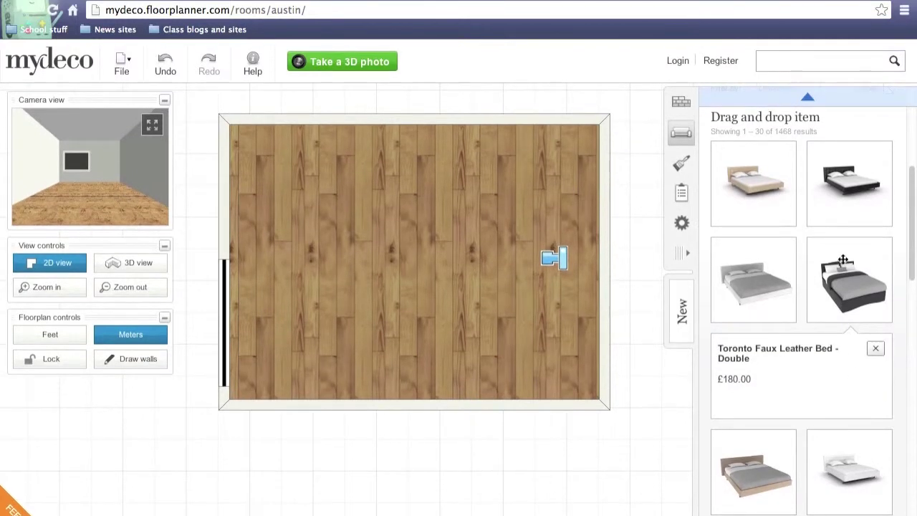
click(877, 314)
Place the black leather superking bed top-left, rotated 90° against the left wall
scroll(895, 351, down, 5)
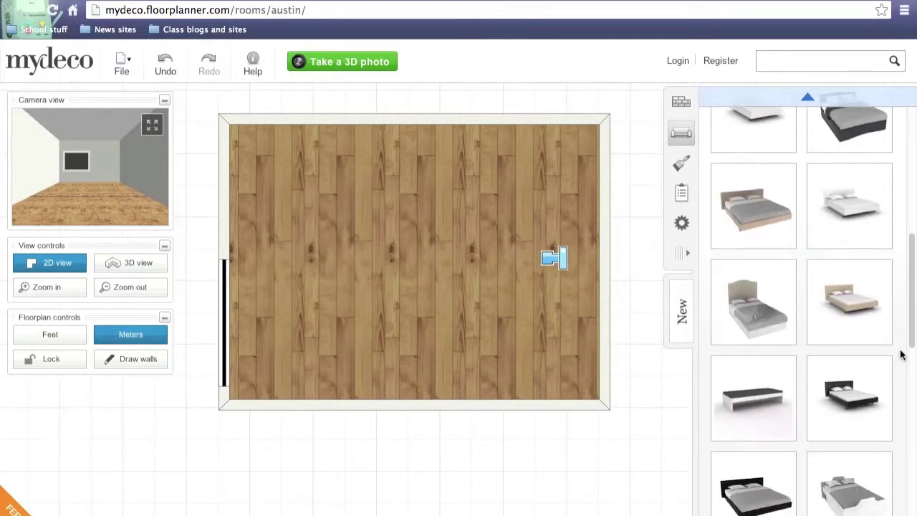
scroll(901, 354, down, 3)
scroll(901, 354, down, 2)
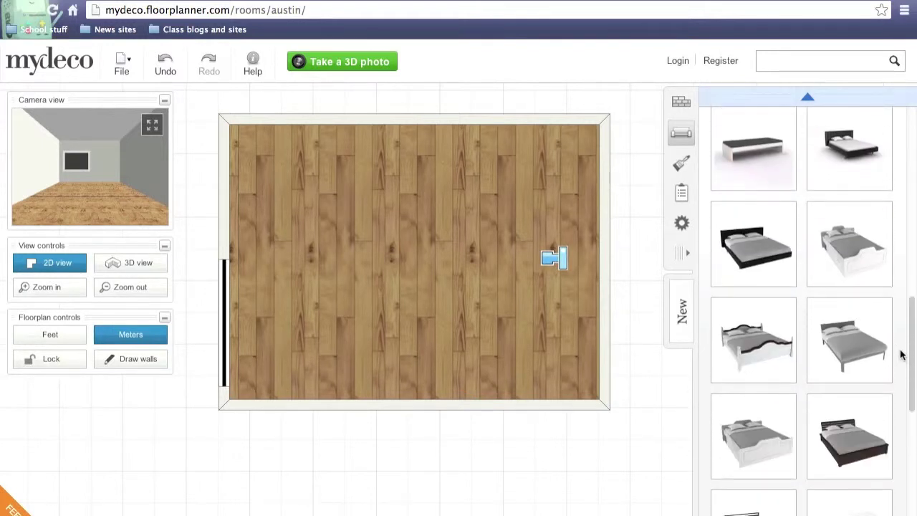
drag(789, 261, 299, 197)
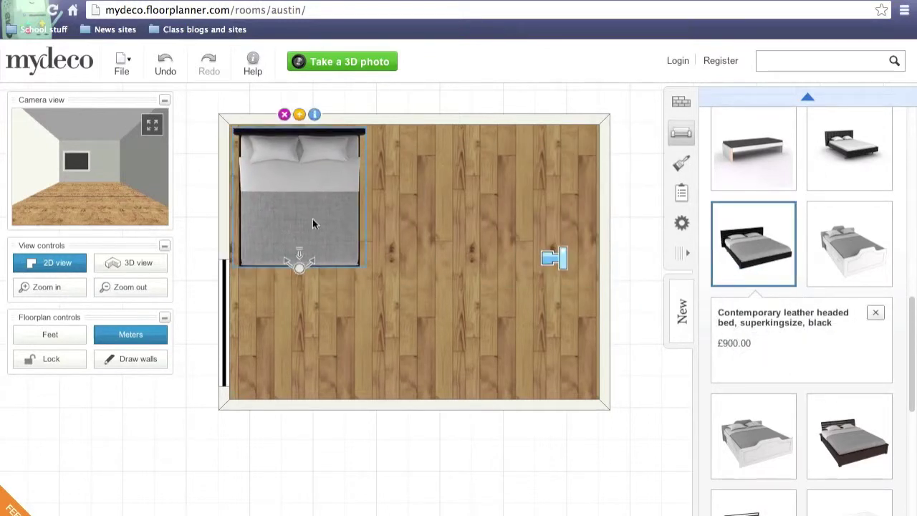
click(299, 267)
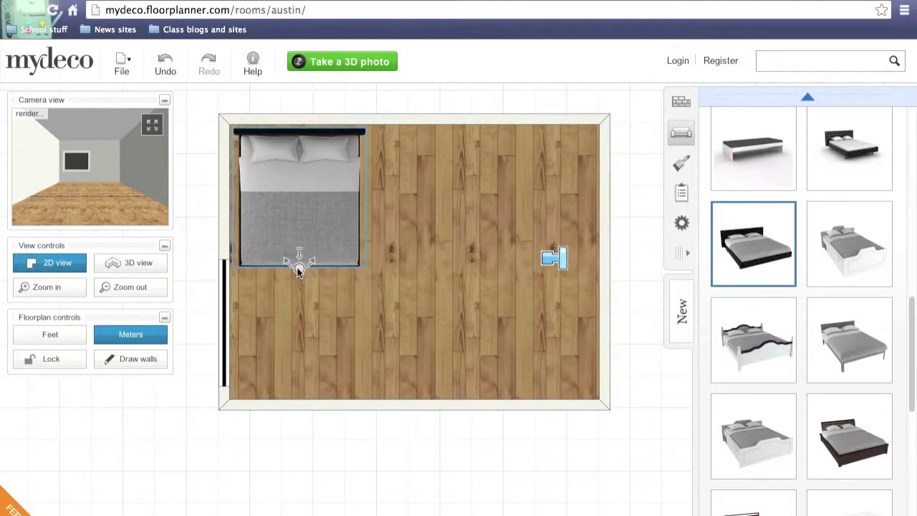
drag(300, 268, 468, 178)
click(322, 201)
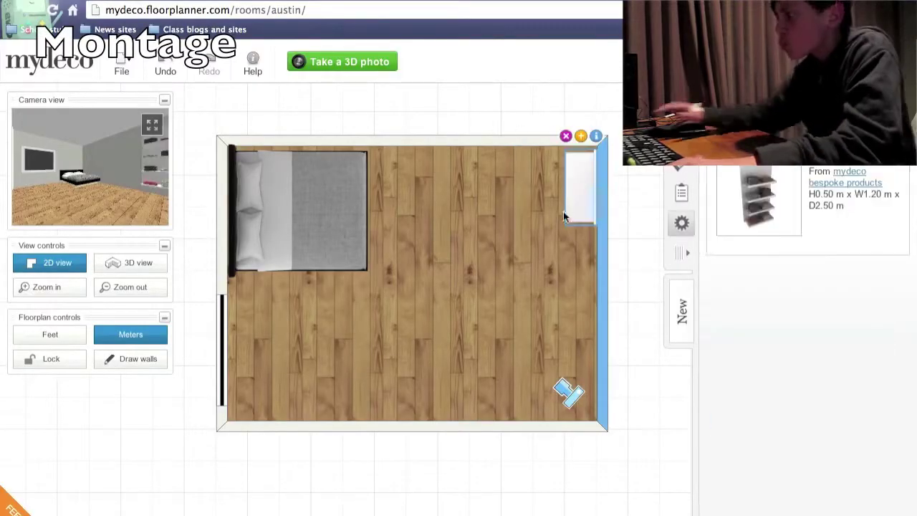
Add a shelving unit and a black wardrobe against the right wall
scroll(803, 359, down, 10)
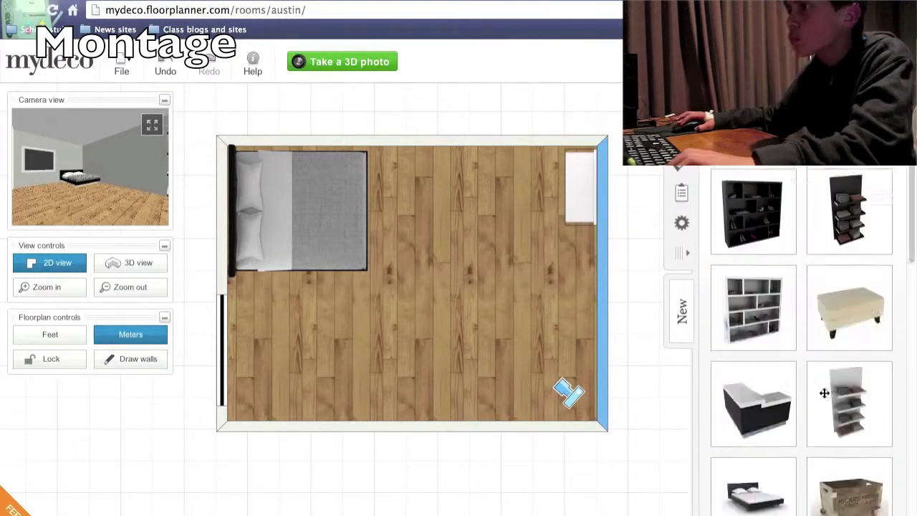
drag(753, 314, 352, 315)
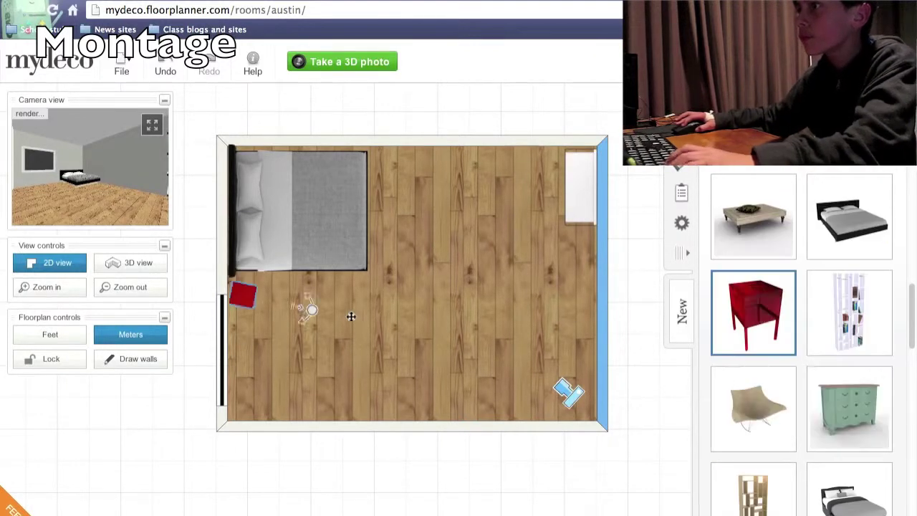
scroll(765, 462, down, 8)
drag(765, 462, 581, 258)
Carpet the floor, replacing the first yellow covering with blue carpet
click(720, 188)
drag(849, 285, 547, 313)
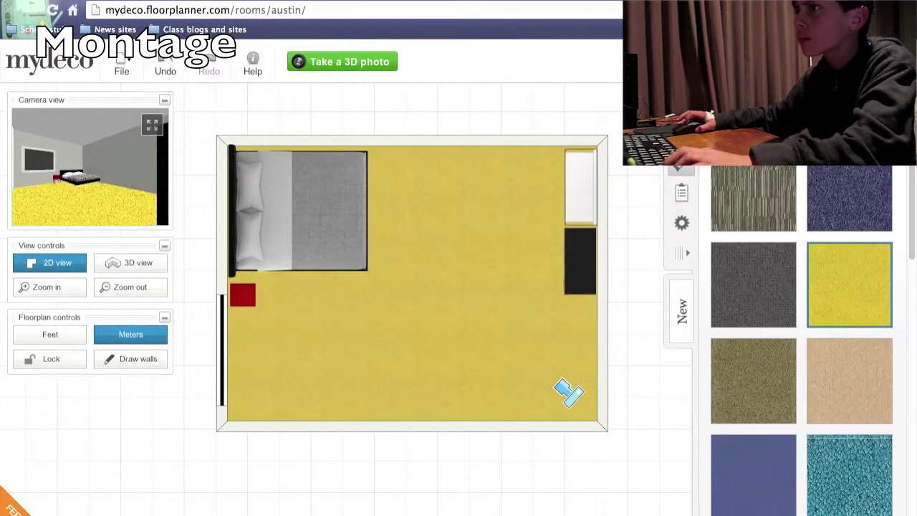
drag(849, 286, 471, 323)
Apply light blue Scion Flight wallpaper, move the small item to the bottom wall, add a round black table
click(766, 163)
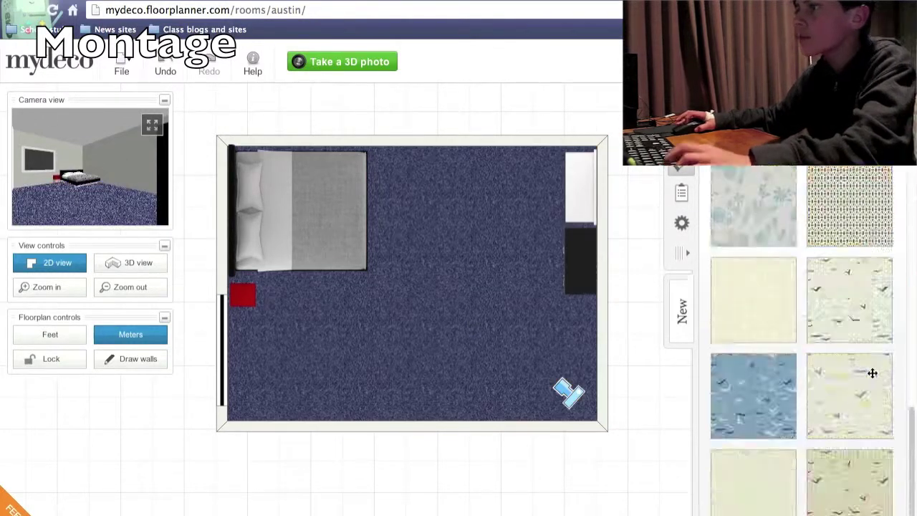
drag(872, 372, 530, 122)
scroll(804, 256, down, 5)
drag(753, 263, 528, 127)
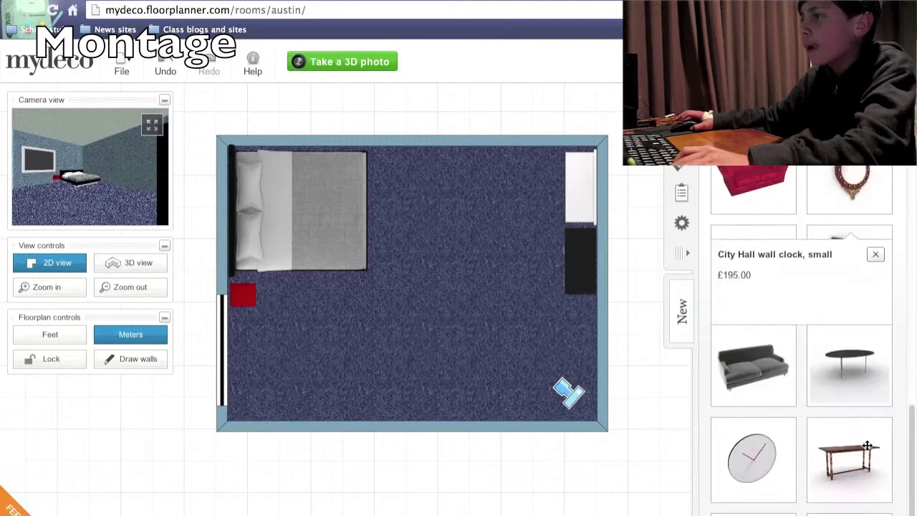
drag(223, 373, 252, 422)
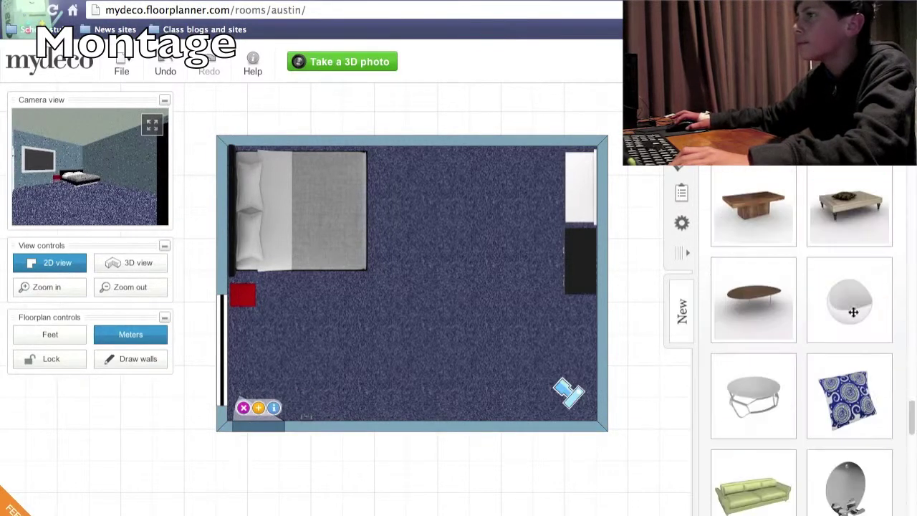
drag(872, 374, 459, 330)
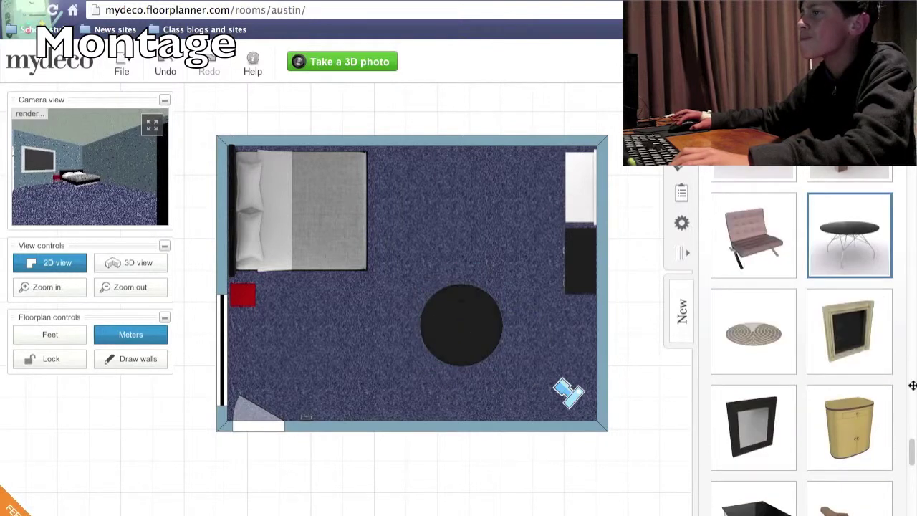